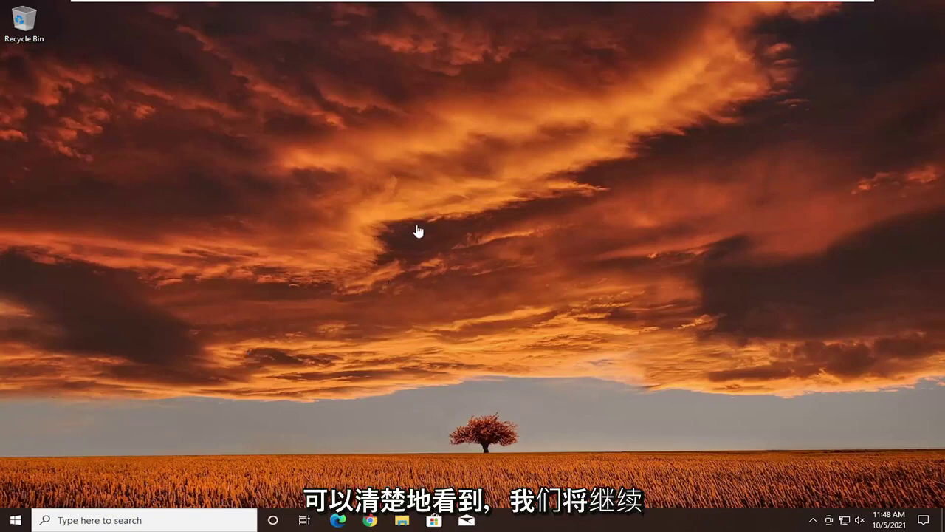
Search for 'disk management', launch Disk Management, and move its window to the right
{"action": "left_click", "coordinate": [16, 520]}
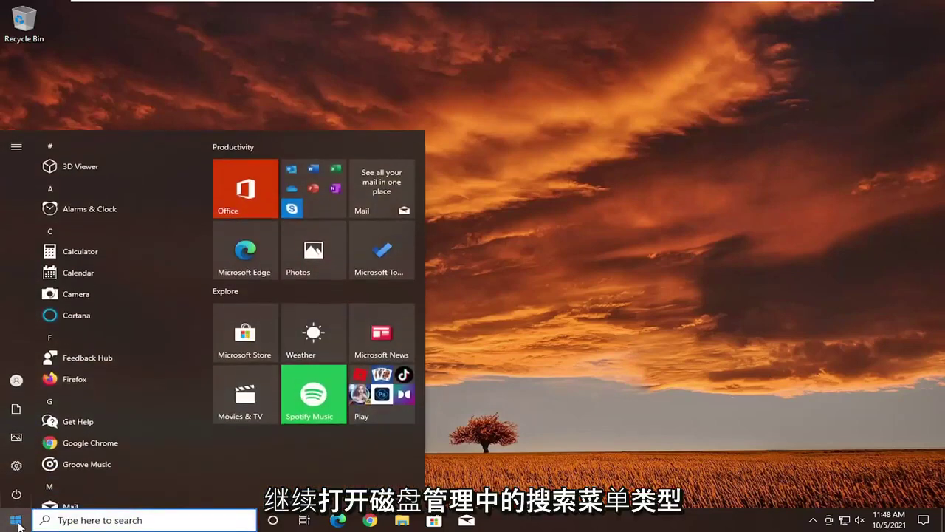
{"action": "type", "text": "disk management"}
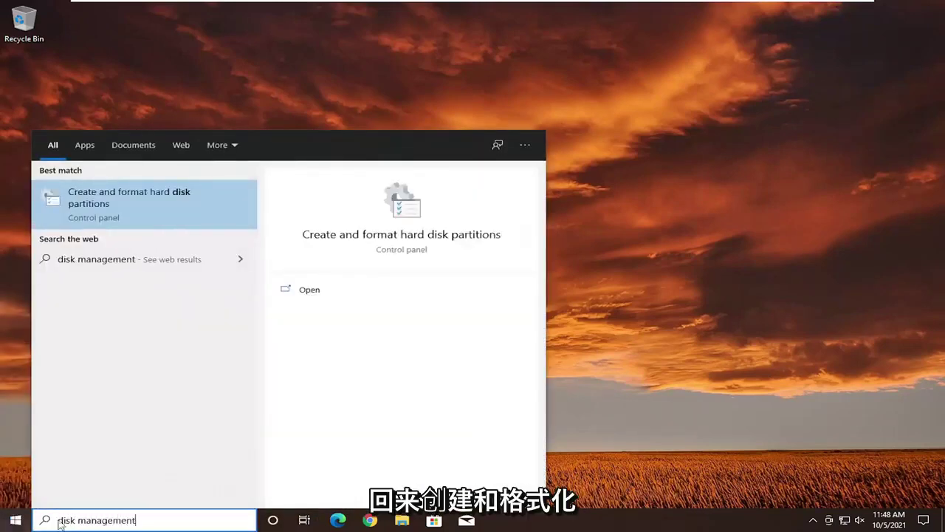
{"action": "left_click", "coordinate": [135, 203]}
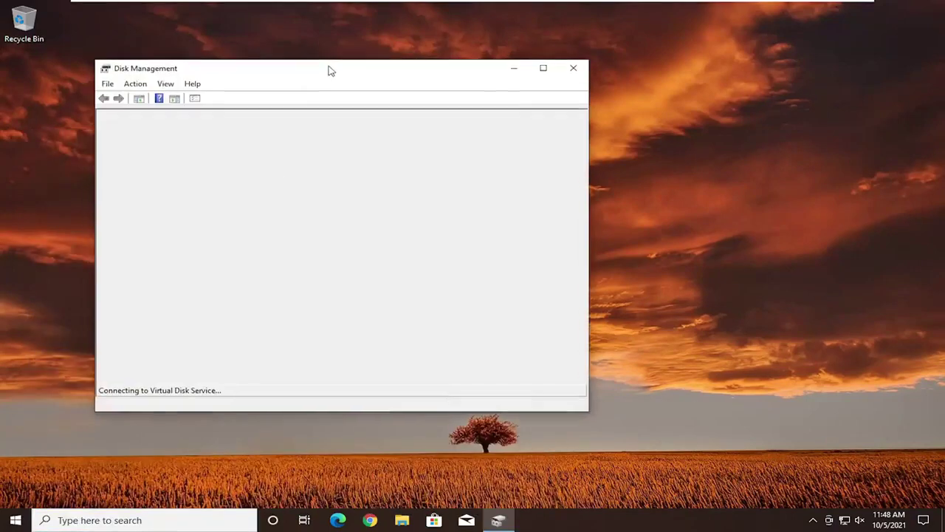
{"action": "left_click_drag", "start_coordinate": [331, 70], "coordinate": [490, 67]}
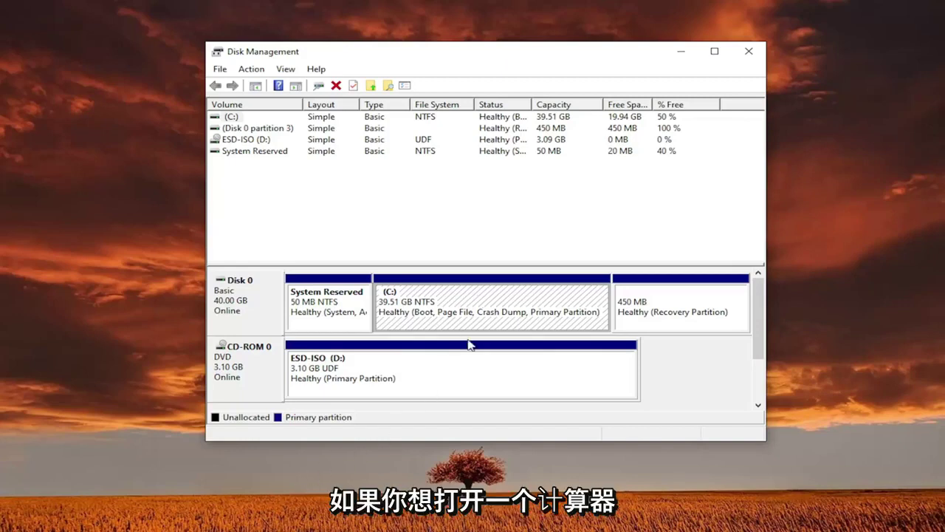
Open Shrink Volume for the C: partition and enter 15380 MB as the shrink amount
{"action": "right_click", "coordinate": [433, 296]}
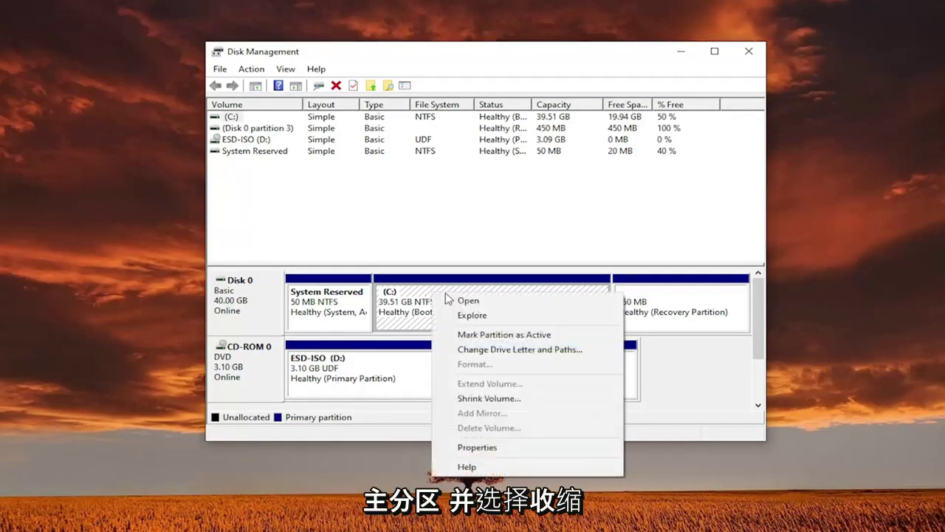
{"action": "left_click", "coordinate": [488, 399]}
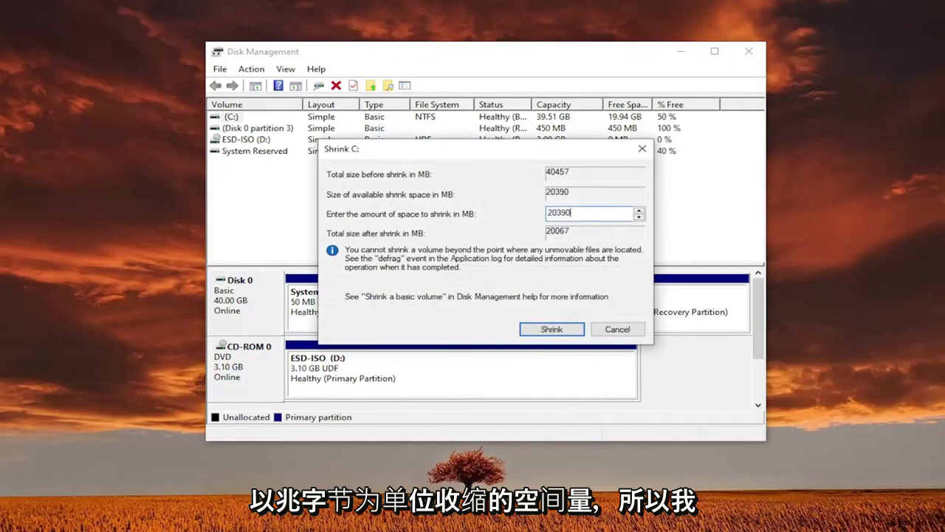
{"action": "type", "text": "15"}
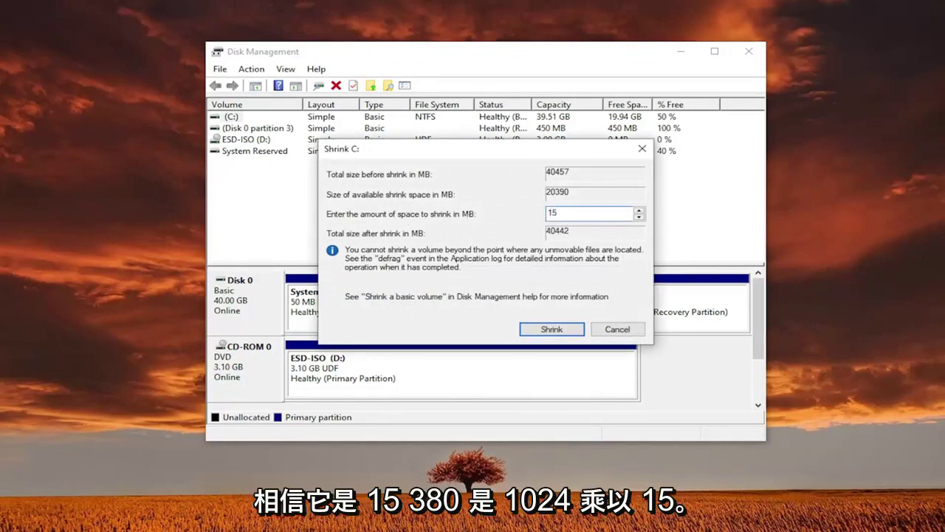
{"action": "type", "text": "380"}
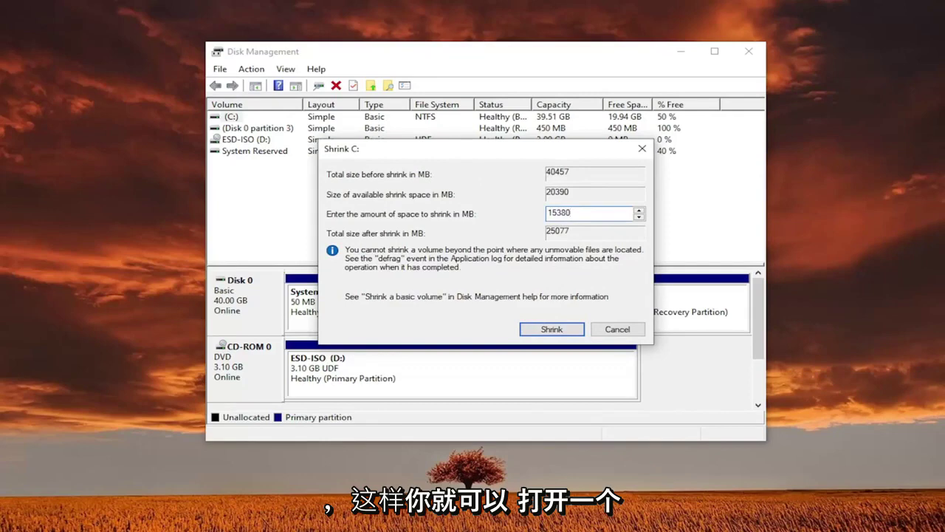
Compute 1024 × 15 in Calculator to get 15360
{"action": "key", "text": "super"}
{"action": "type", "text": "calc"}
{"action": "key", "text": "Return"}
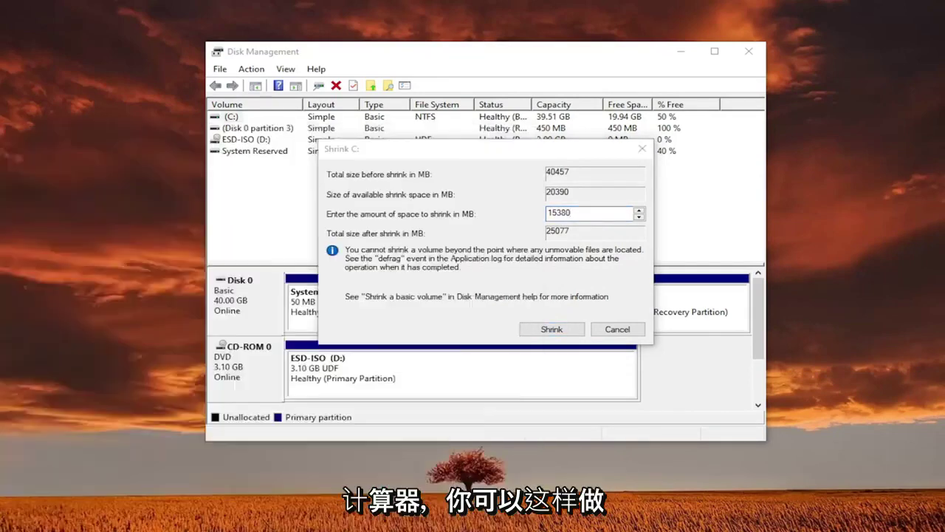
{"action": "type", "text": "1024"}
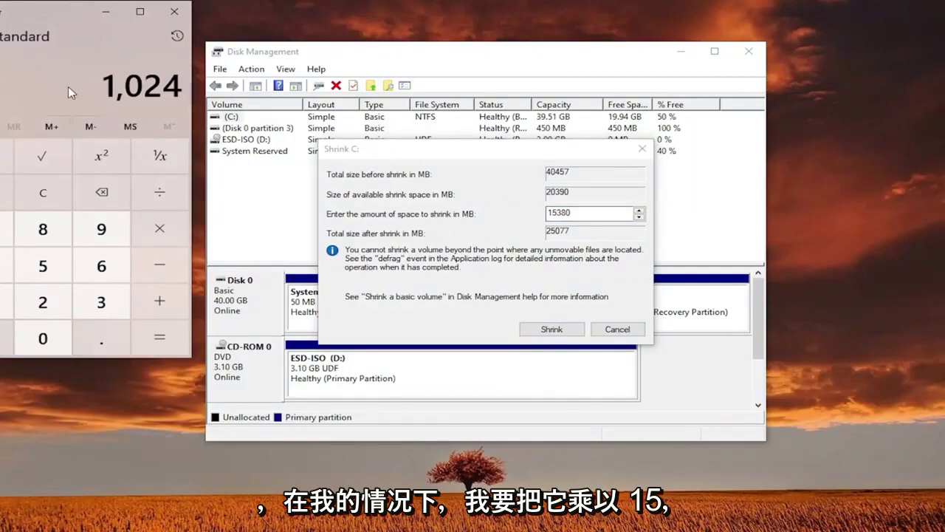
{"action": "type", "text": "*15"}
{"action": "key", "text": "Return"}
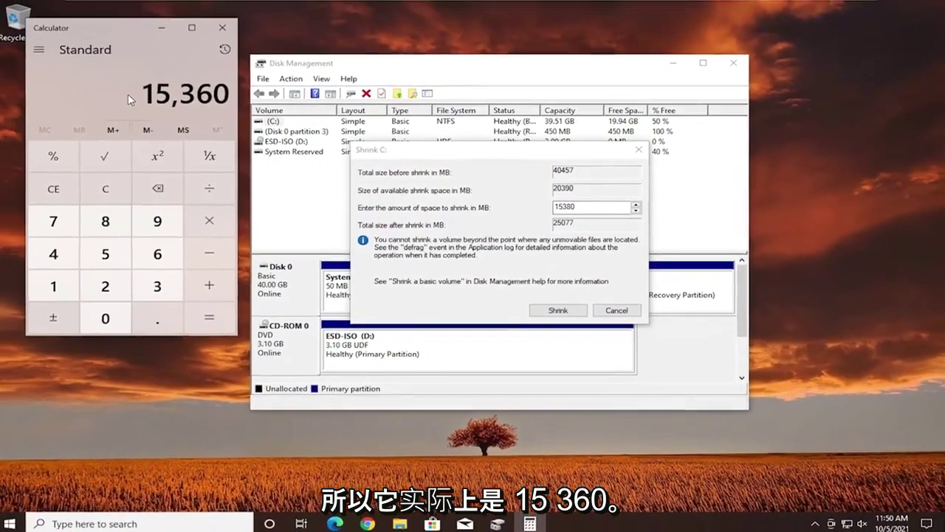
Correct the shrink amount to 15360 MB, close Calculator, and shrink C:
{"action": "left_click_drag", "start_coordinate": [566, 206], "coordinate": [577, 206]}
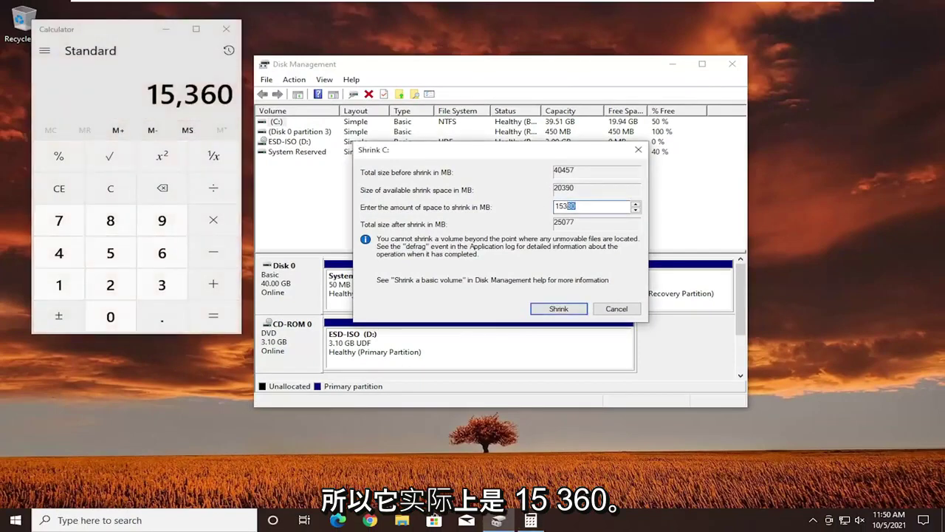
{"action": "type", "text": "60"}
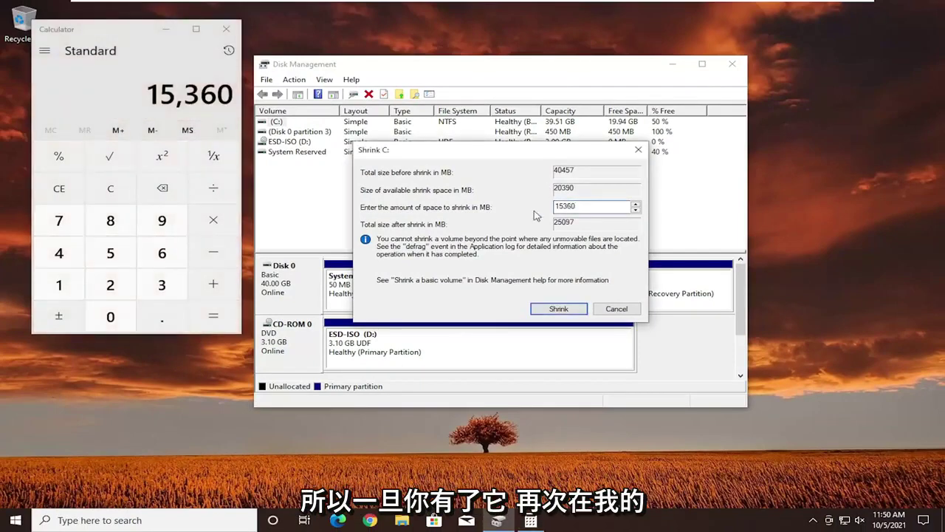
{"action": "left_click", "coordinate": [226, 29]}
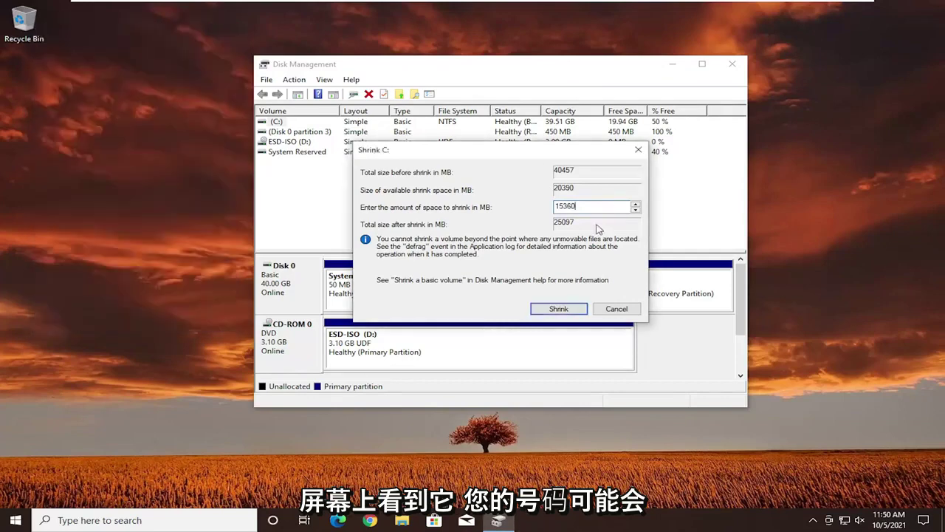
{"action": "left_click", "coordinate": [558, 308]}
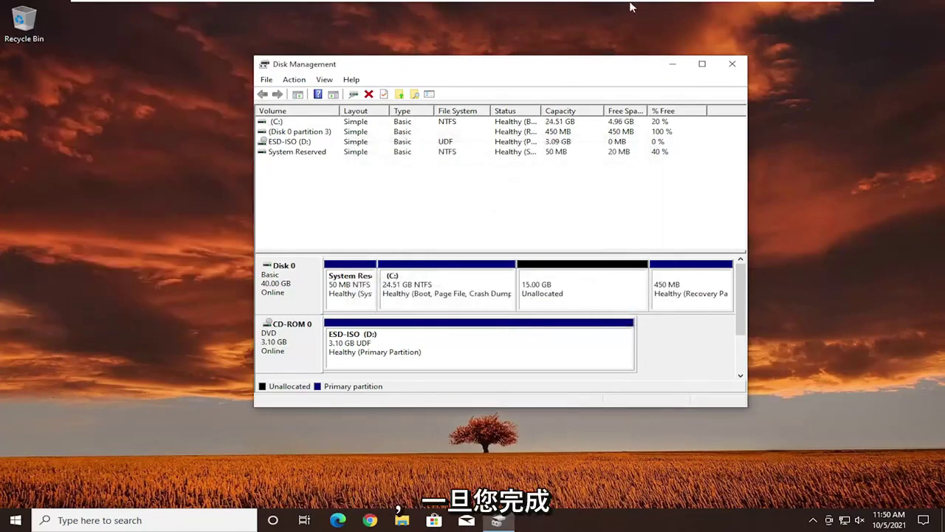
Close Disk Management and restart Windows from the Start button's power menu
{"action": "left_click", "coordinate": [730, 67]}
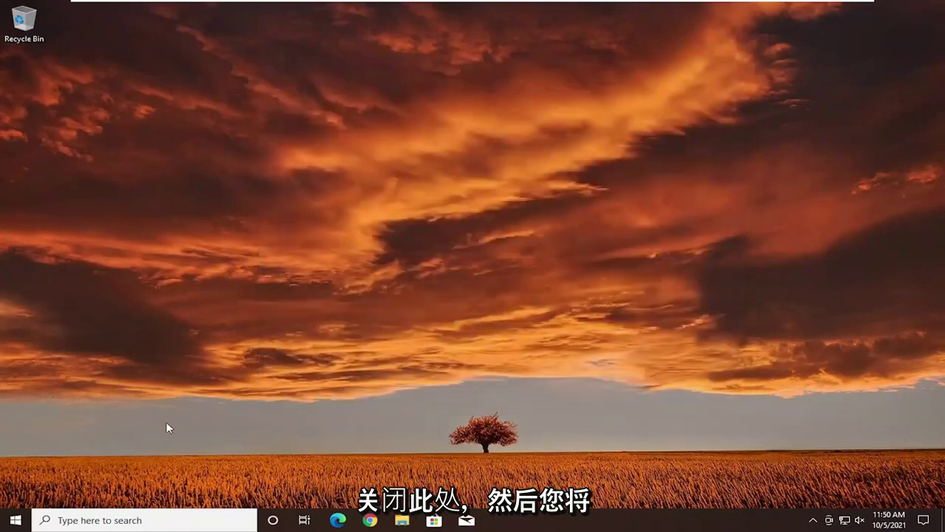
{"action": "right_click", "coordinate": [11, 526]}
{"action": "mouse_move", "coordinate": [59, 491]}
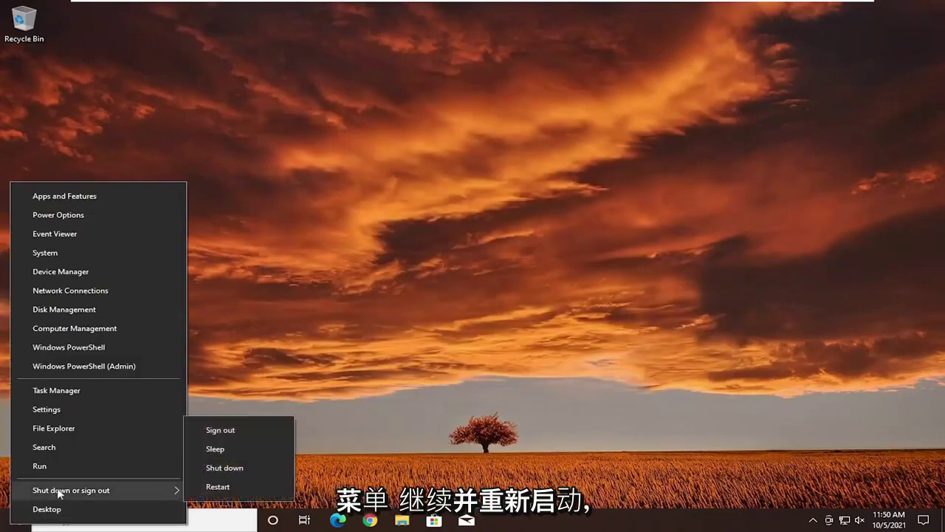
{"action": "left_click", "coordinate": [218, 486]}
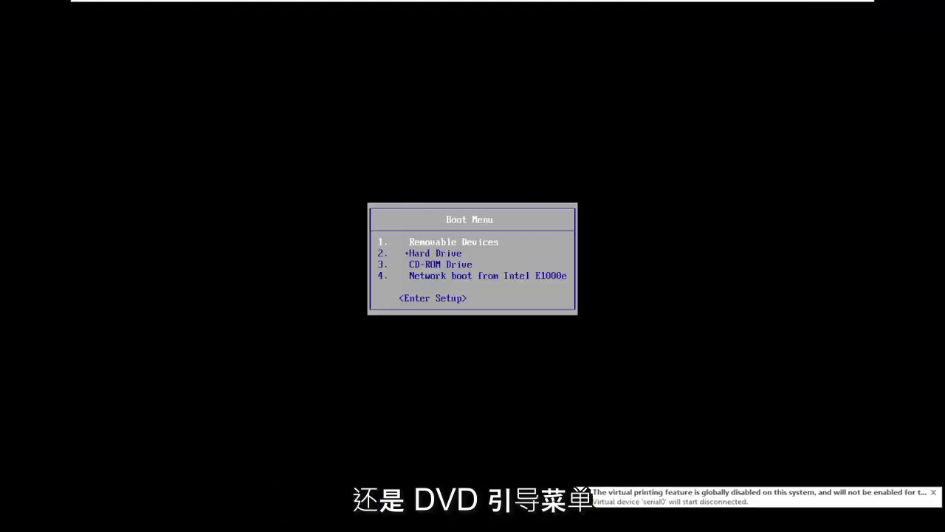
Select CD-ROM Drive in the boot menu and boot from the installation DVD
{"action": "key", "text": "Down"}
{"action": "key", "text": "Down"}
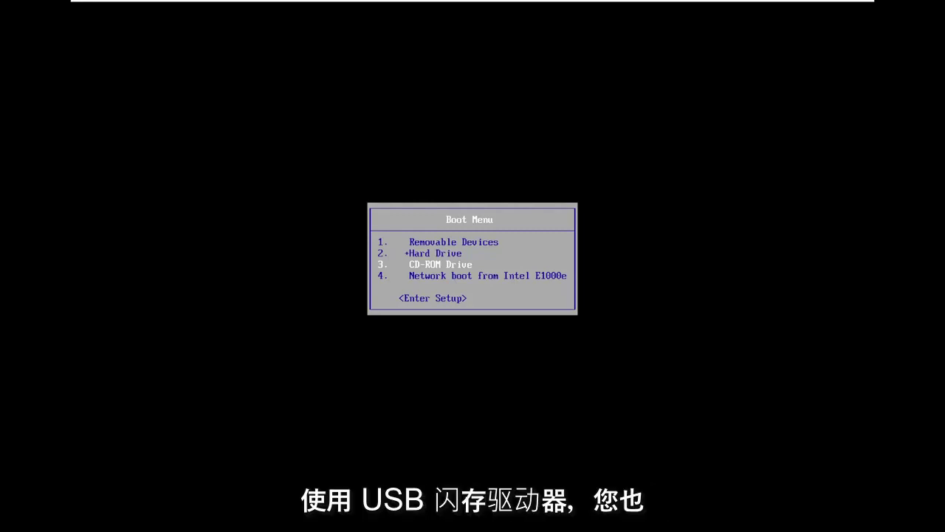
{"action": "key", "text": "Return"}
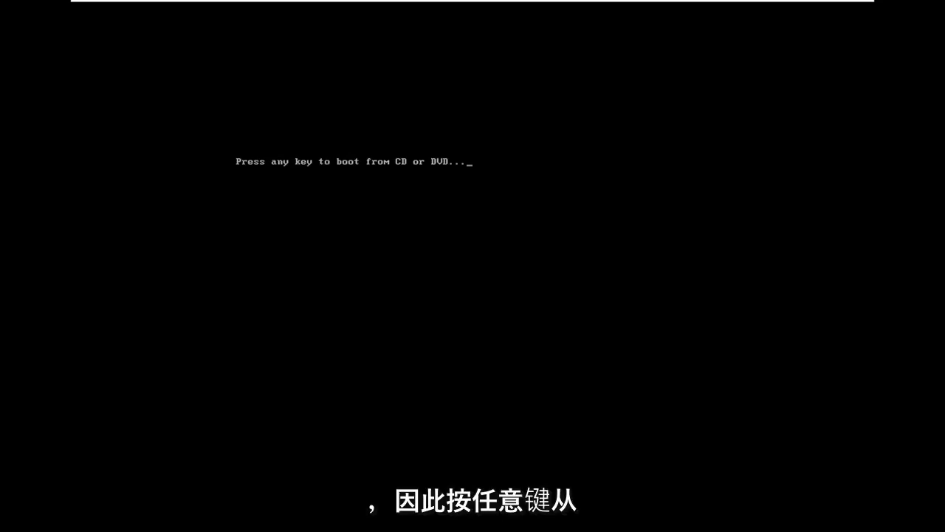
{"action": "key", "text": "Return"}
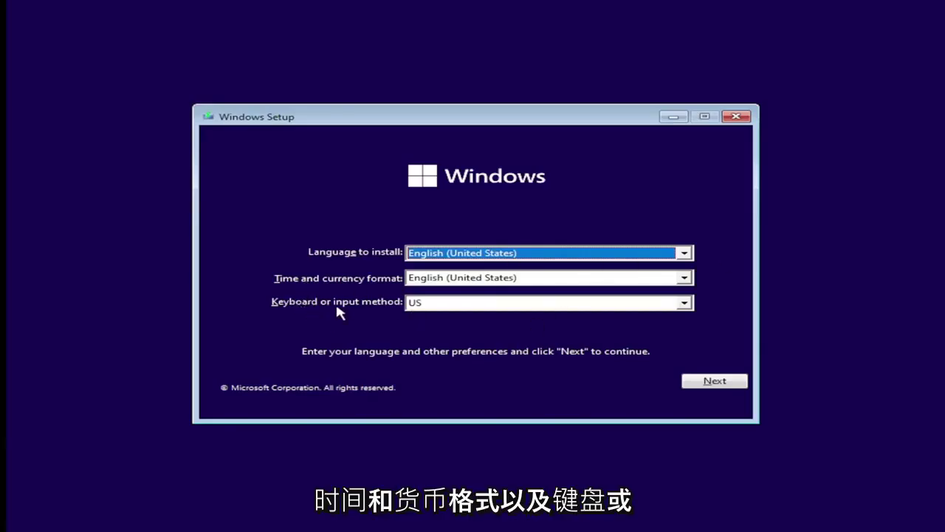
Keep the English (United States) defaults, install without a product key, and accept the license terms
{"action": "left_click", "coordinate": [691, 381]}
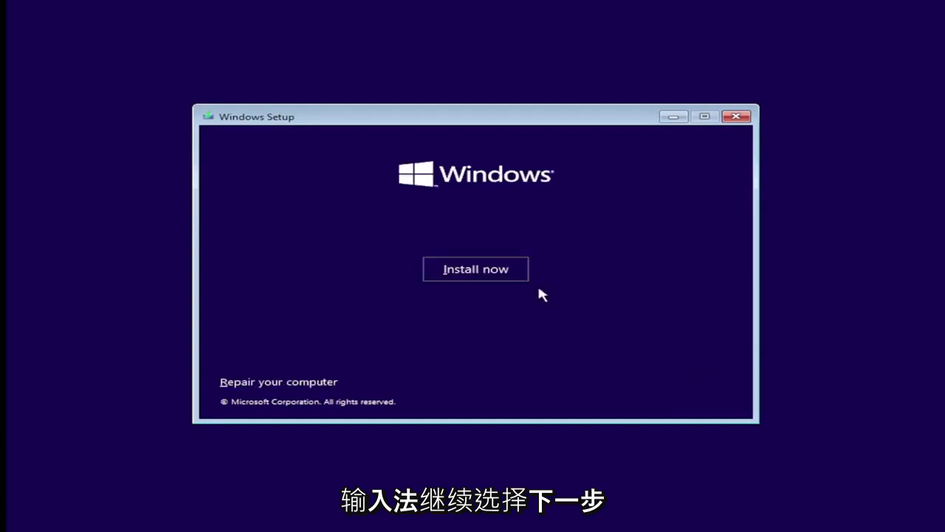
{"action": "left_click", "coordinate": [483, 270]}
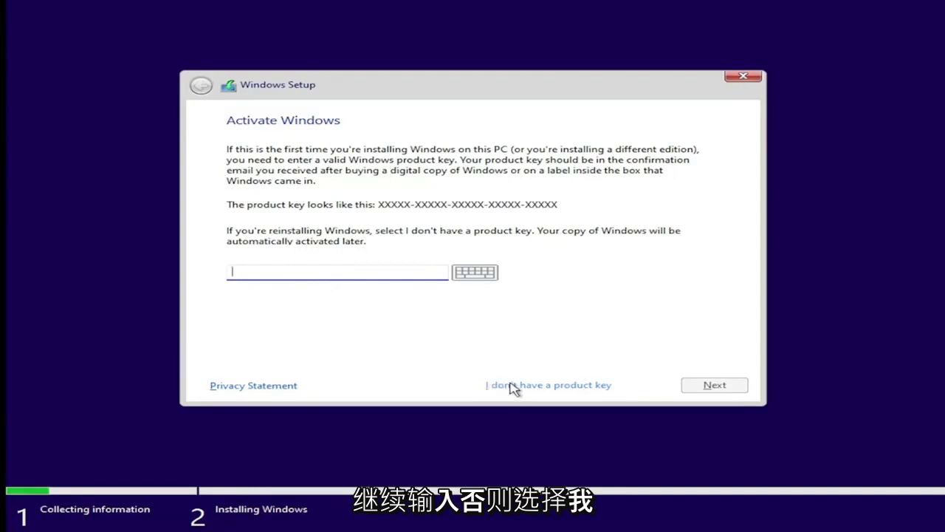
{"action": "left_click", "coordinate": [537, 385]}
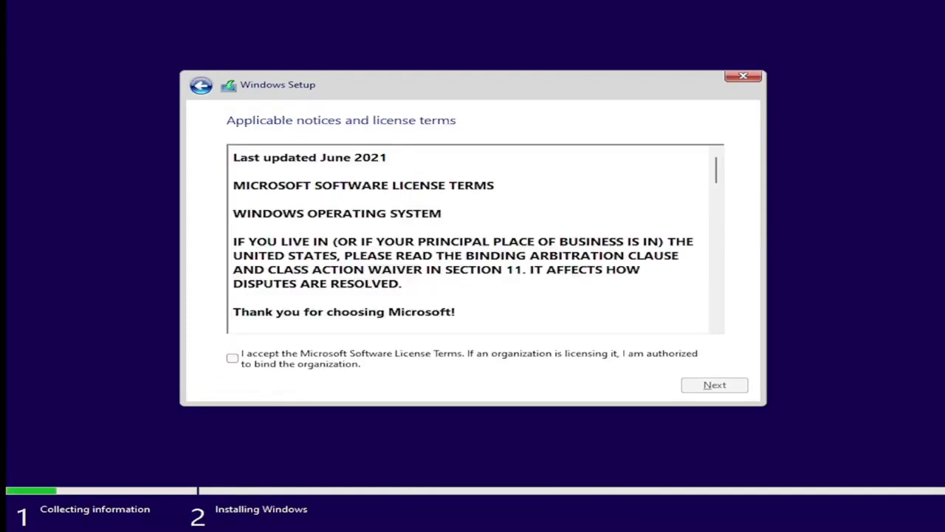
{"action": "left_click", "coordinate": [231, 359]}
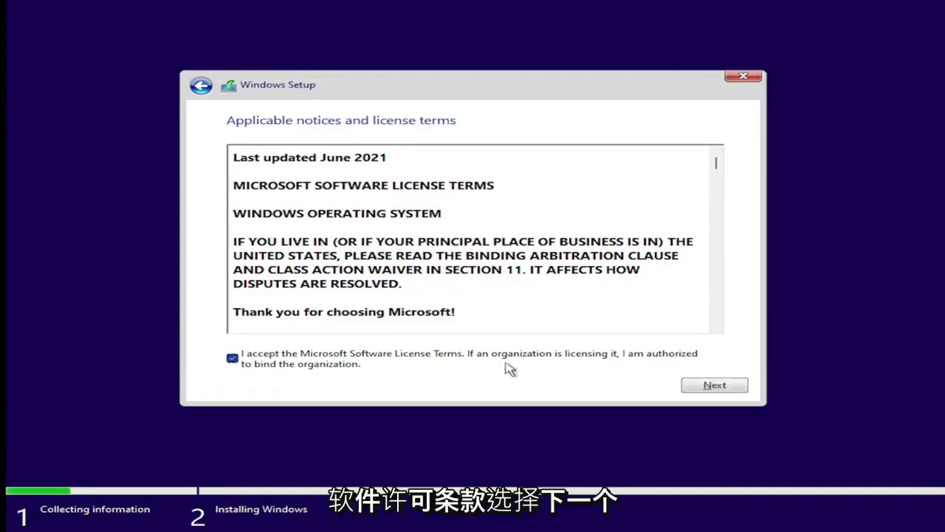
{"action": "left_click", "coordinate": [705, 386]}
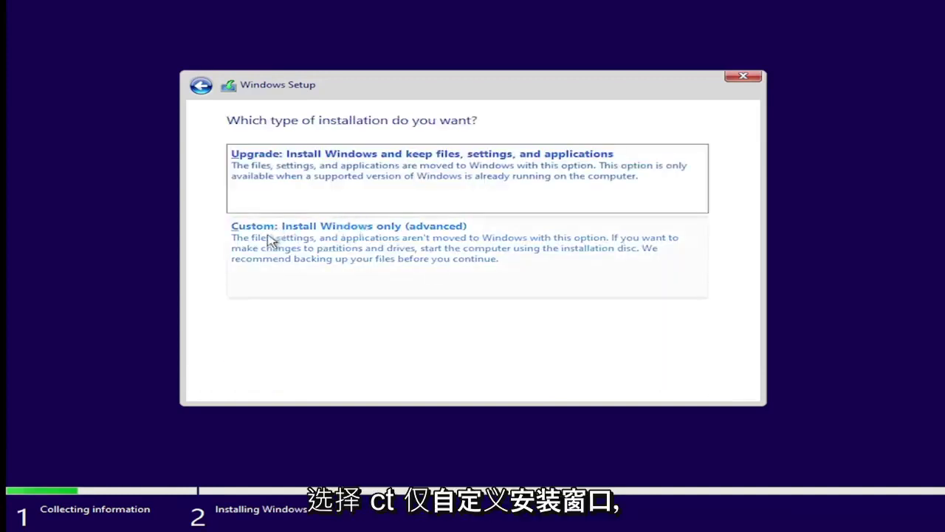
Choose Custom install and install Windows into Drive 0's 15.0 GB unallocated space
{"action": "left_click", "coordinate": [416, 256]}
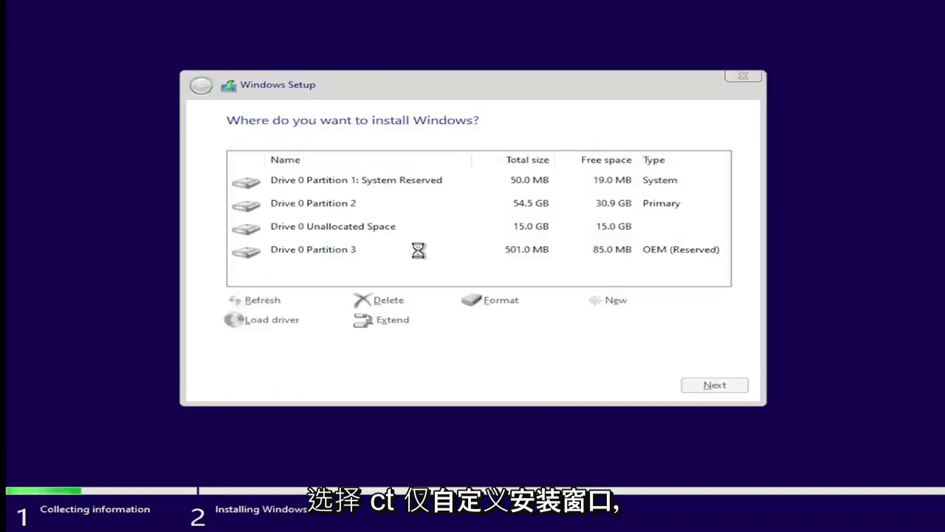
{"action": "left_click", "coordinate": [331, 235]}
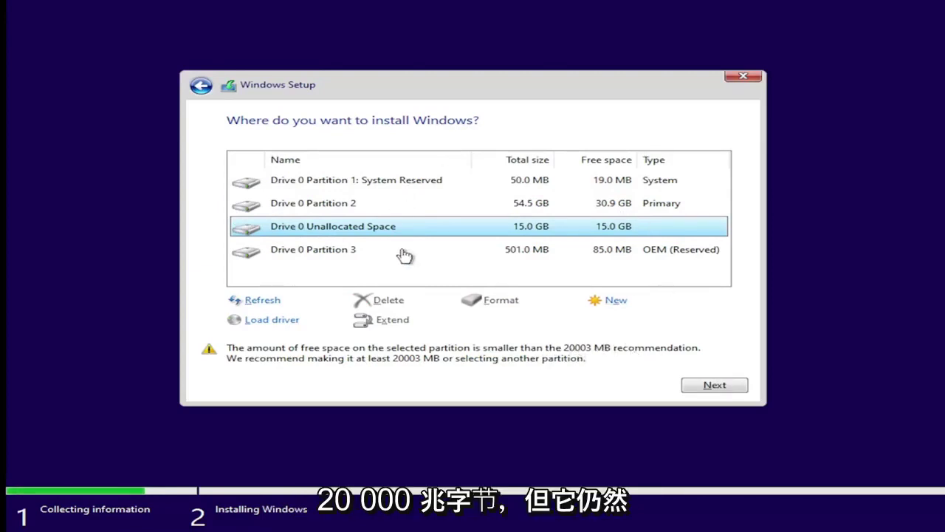
{"action": "left_click", "coordinate": [706, 390]}
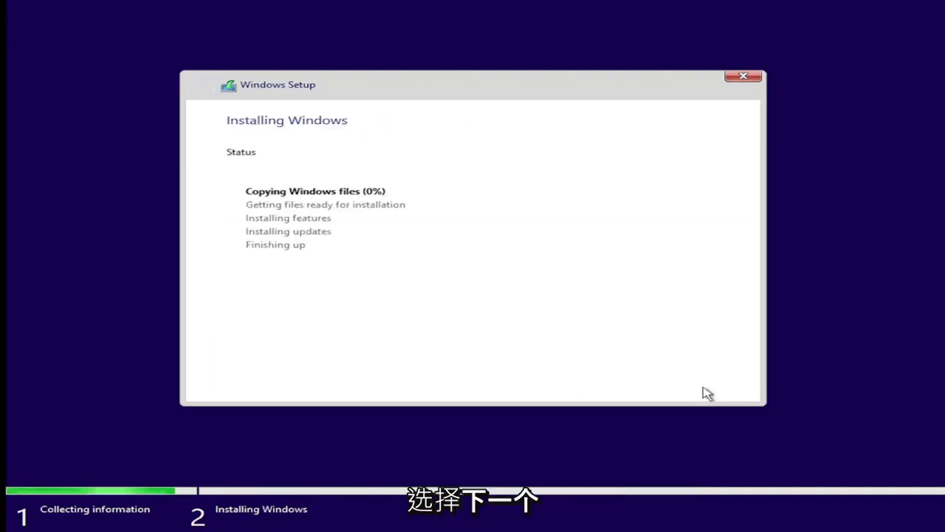